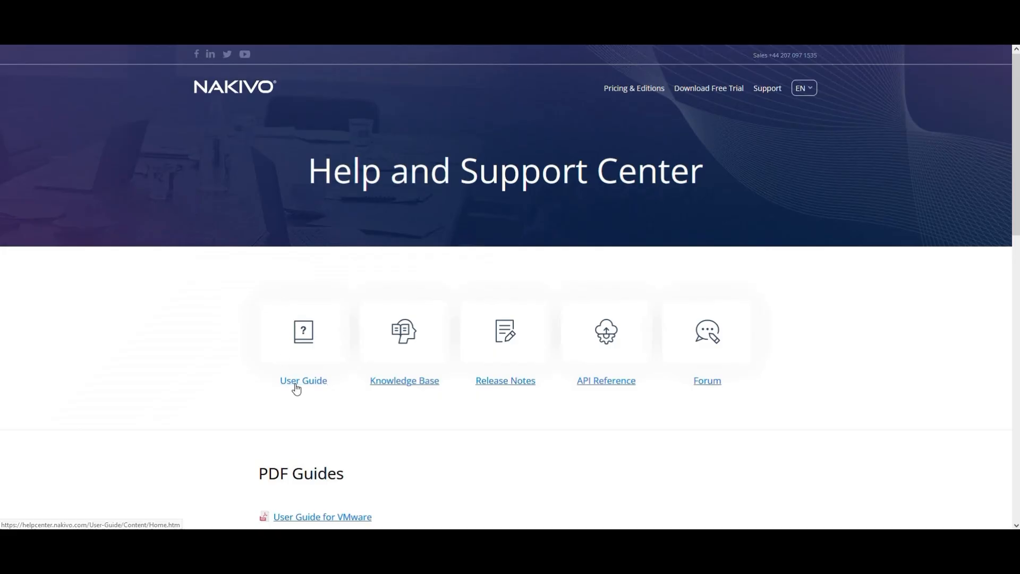
- Open the User Guide's Supported Platforms page under System Requirements and read the Linux physical machine requirements
click(297, 382)
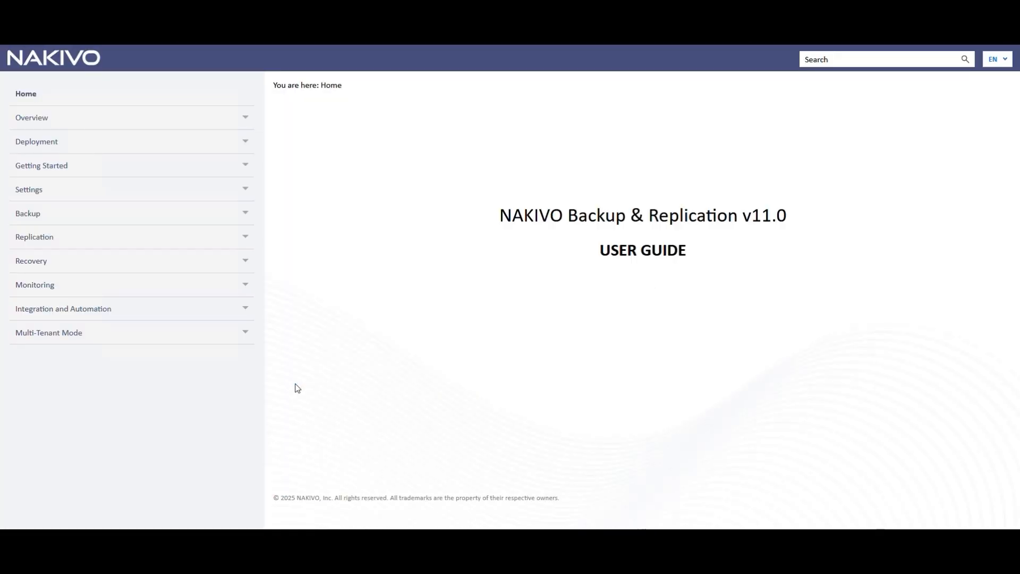
click(88, 140)
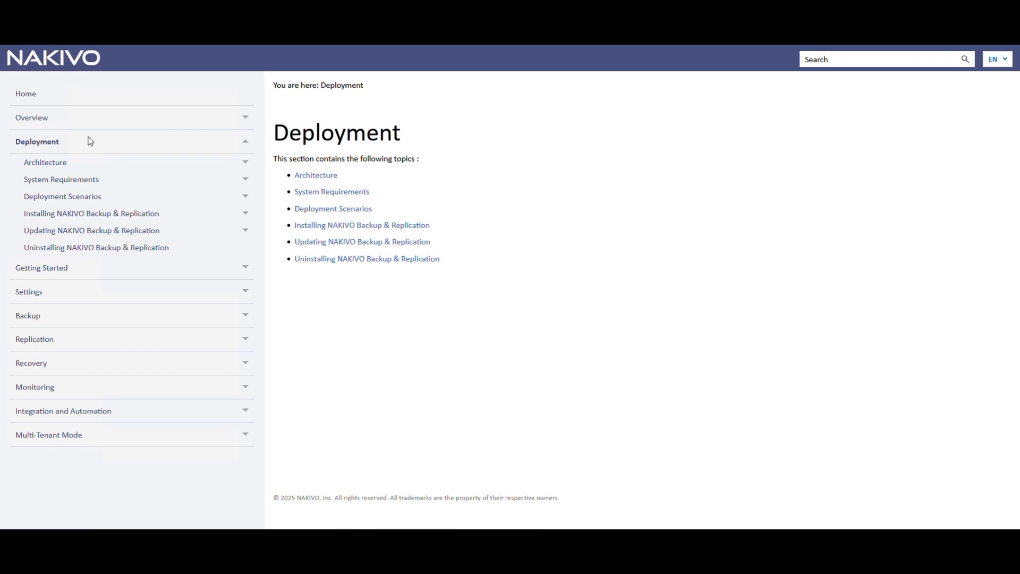
click(313, 193)
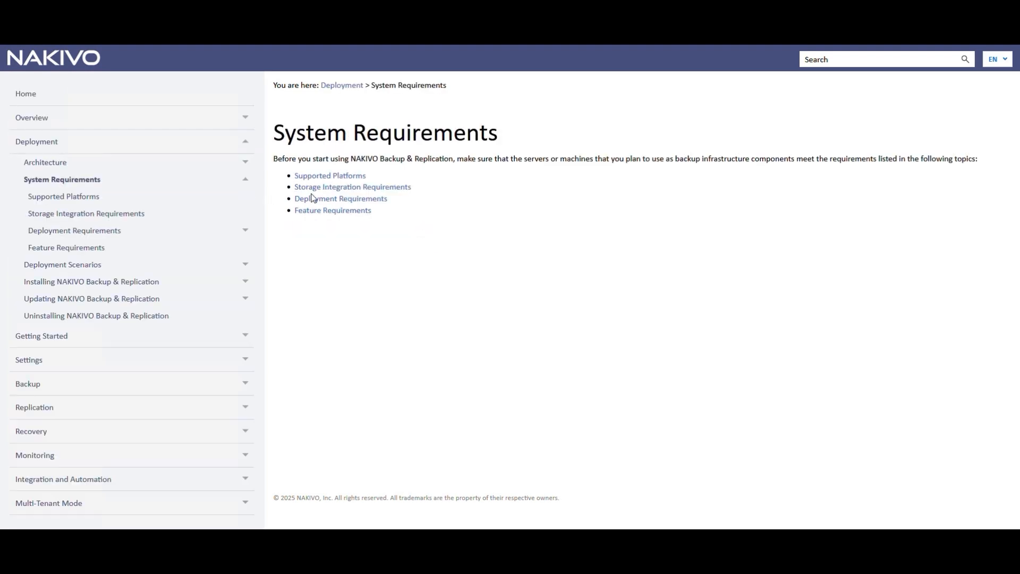
click(316, 175)
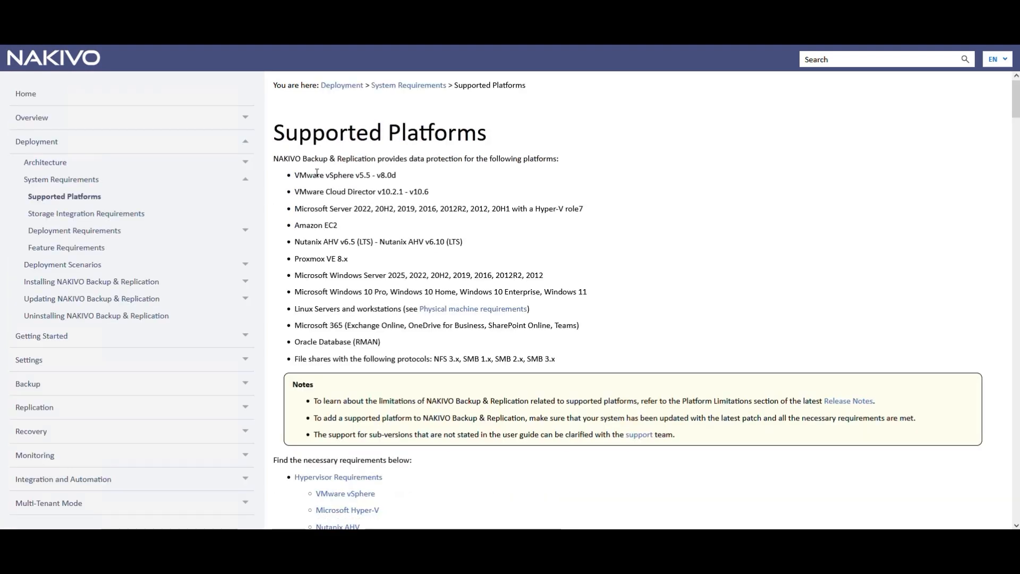
click(481, 310)
middle_click(663, 236)
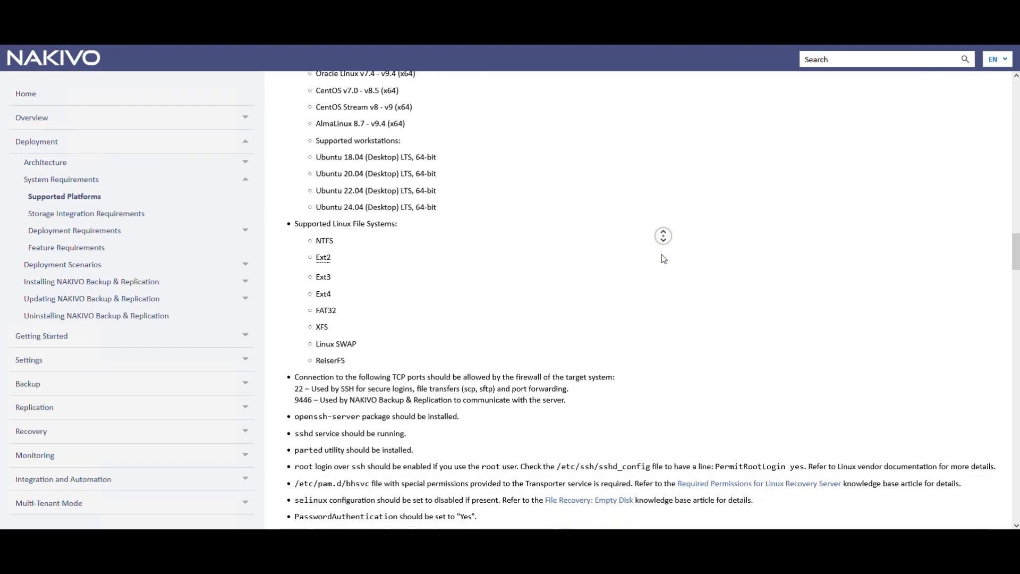
middle_click(663, 255)
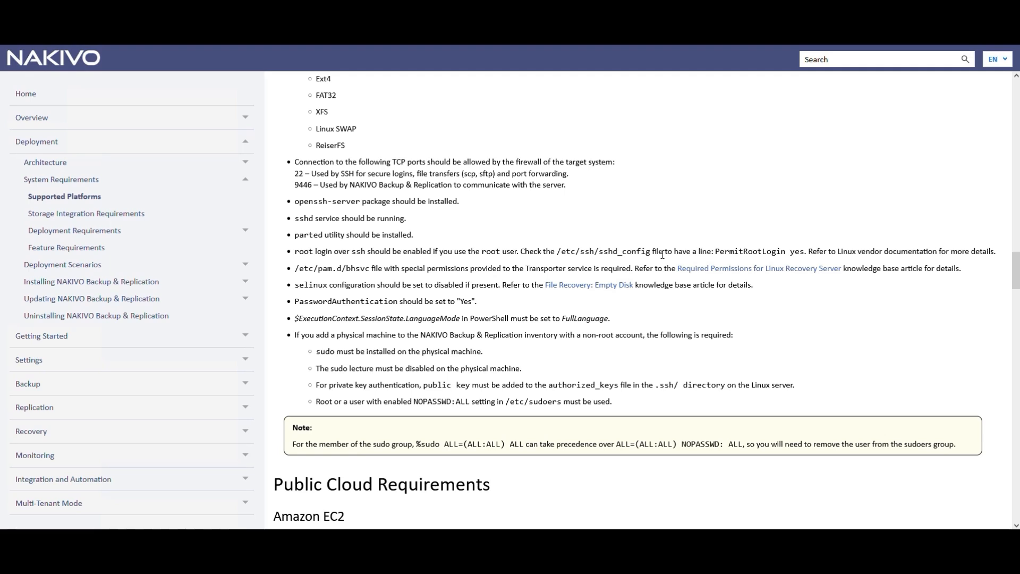
- Open the Networking Requirements in Deployment Requirements and examine the TCP ports for Windows and Linux physical machines
click(37, 142)
click(314, 192)
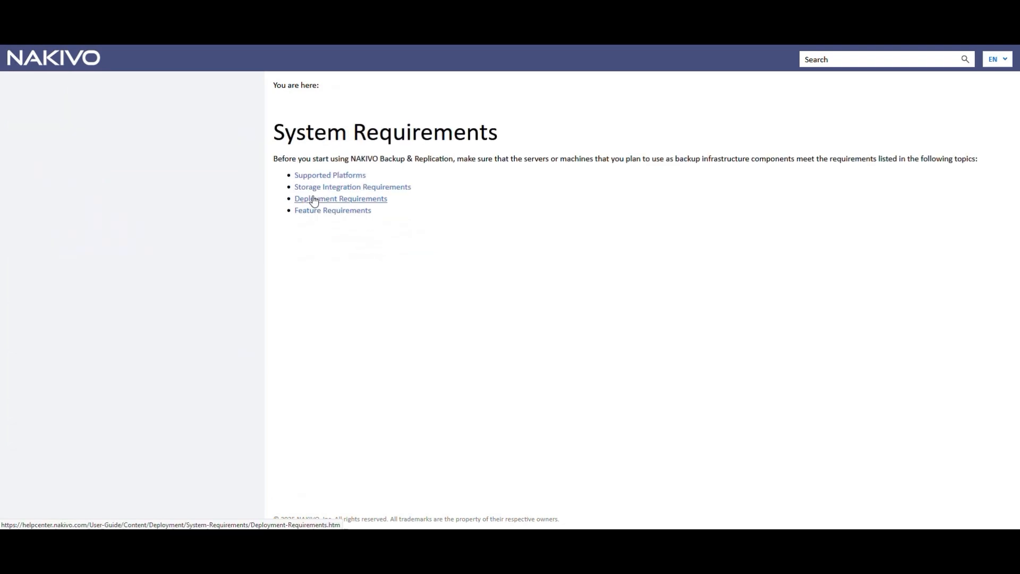
click(313, 200)
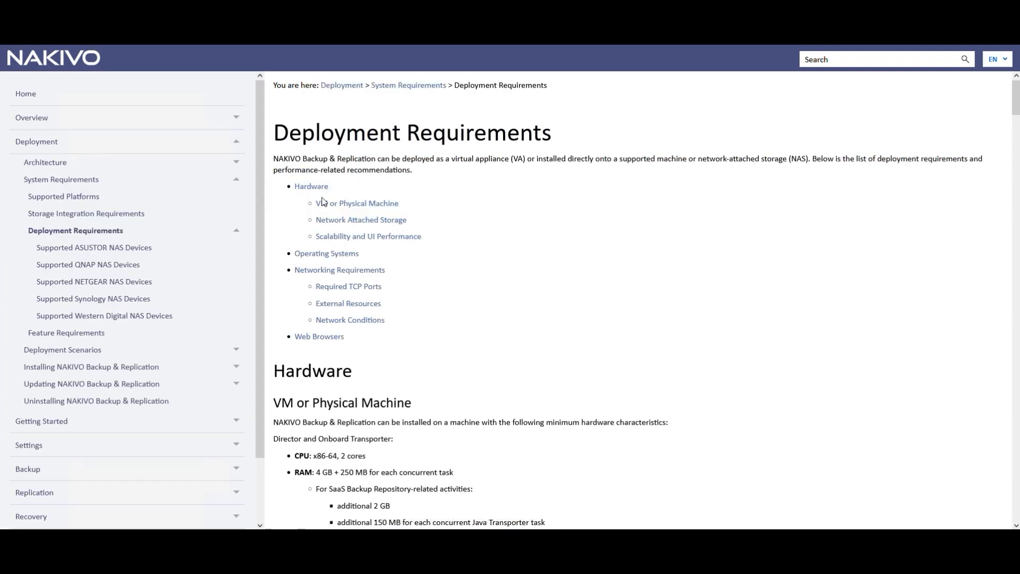
click(354, 270)
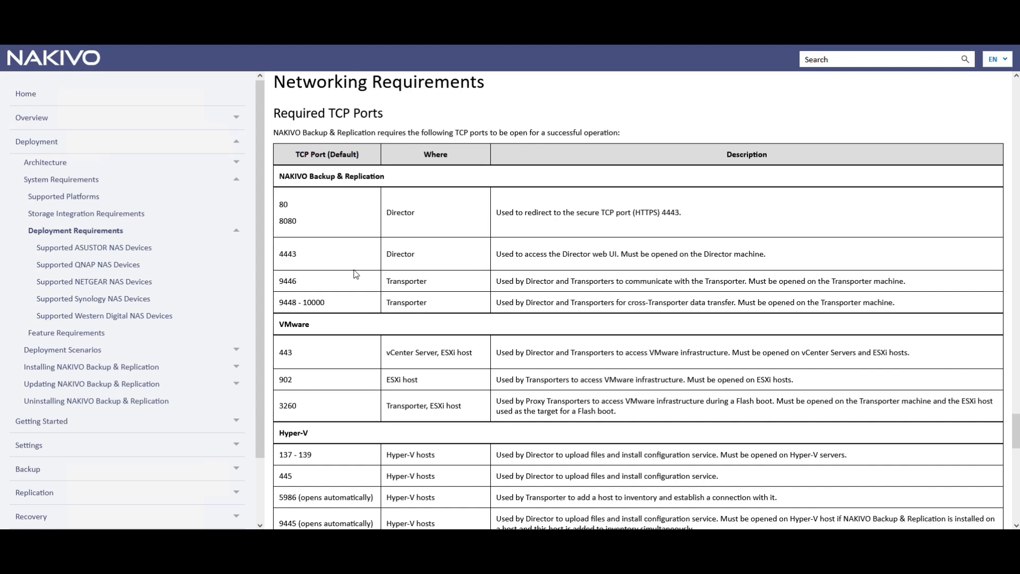
scroll(355, 274, down, 7)
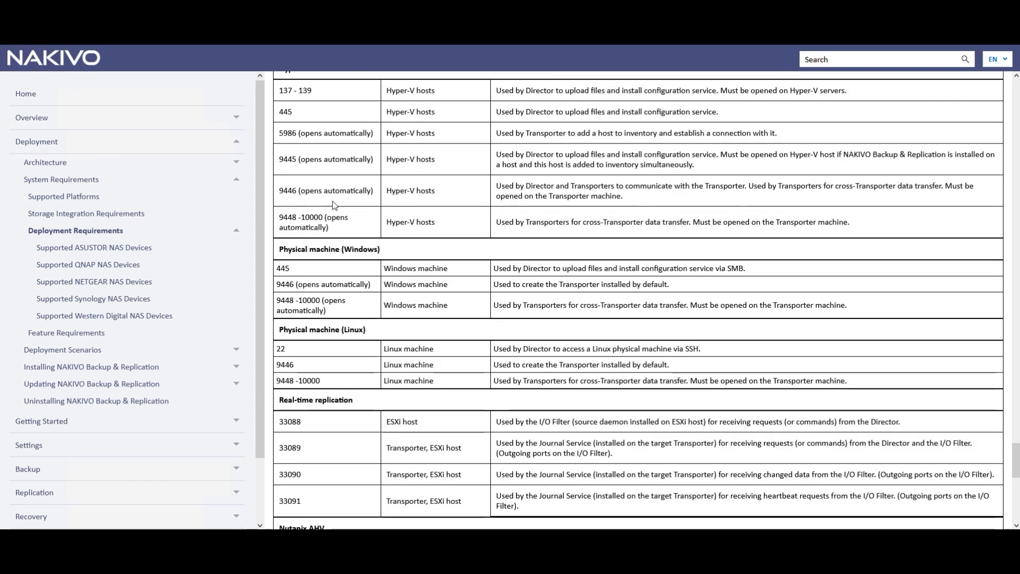
drag(278, 253, 384, 254)
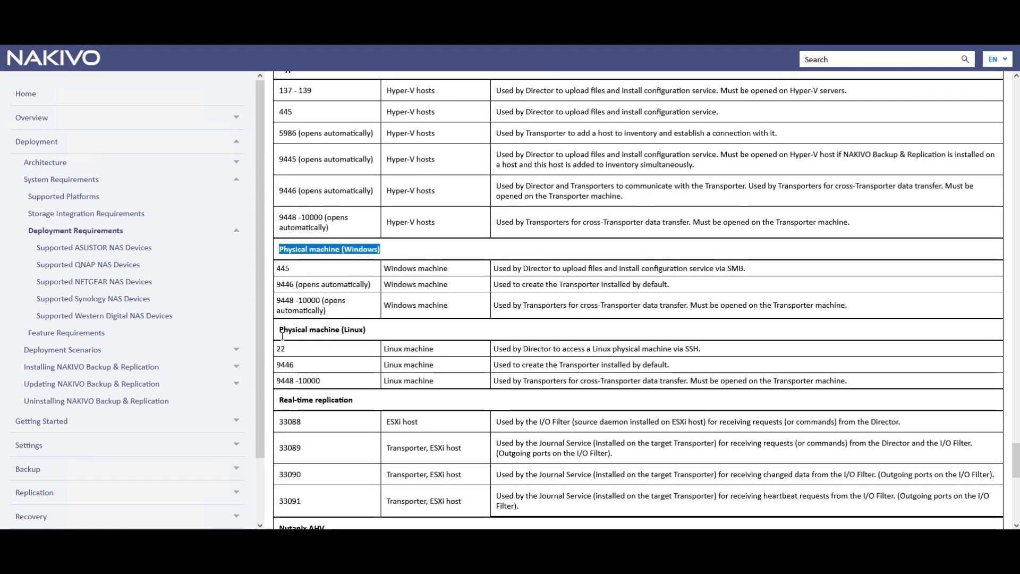
click(298, 327)
drag(298, 327, 372, 331)
click(378, 334)
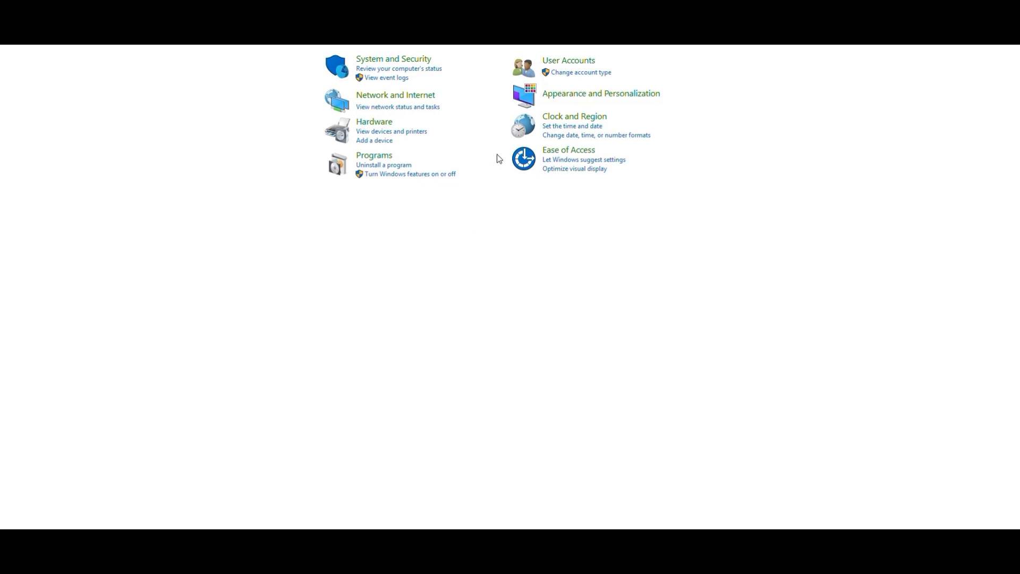
- Check User Accounts in Control Panel and open Local Security Policy from the Administrative Tools
click(568, 60)
click(379, 60)
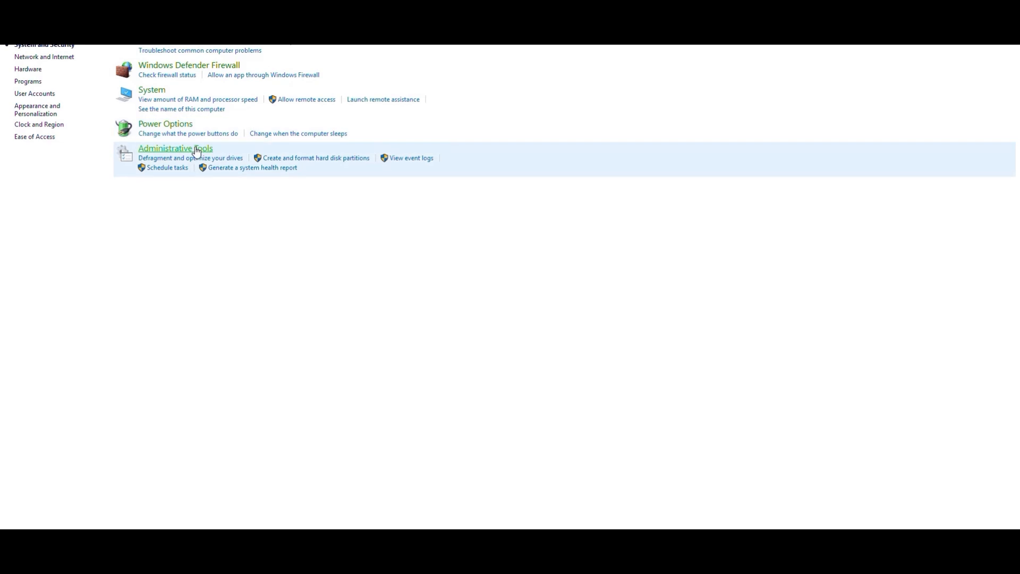
click(194, 149)
double_click(170, 180)
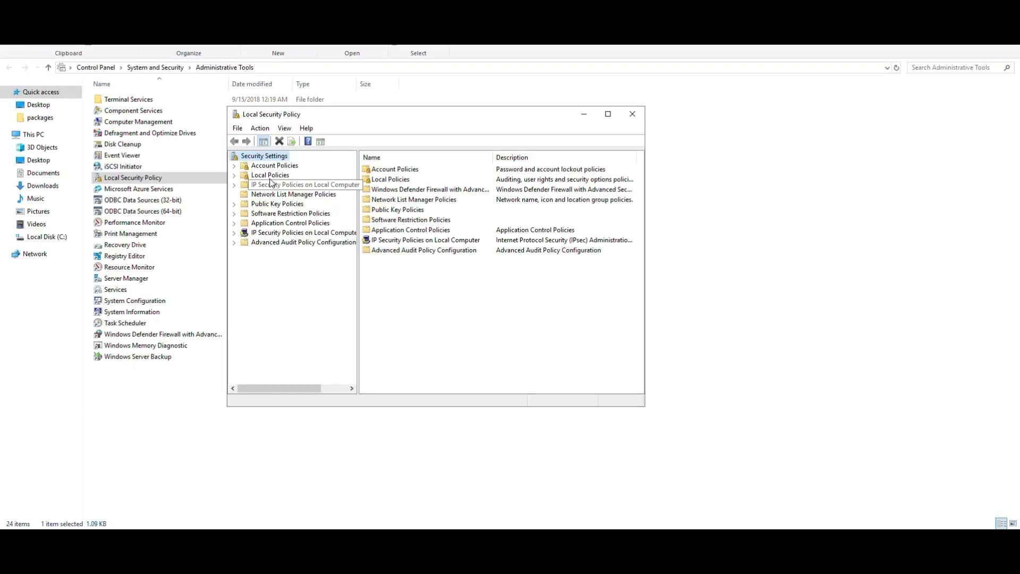
- Under Local Policies, User Rights Assignment, examine which groups hold the "Log on as a batch job" right
double_click(268, 175)
click(276, 197)
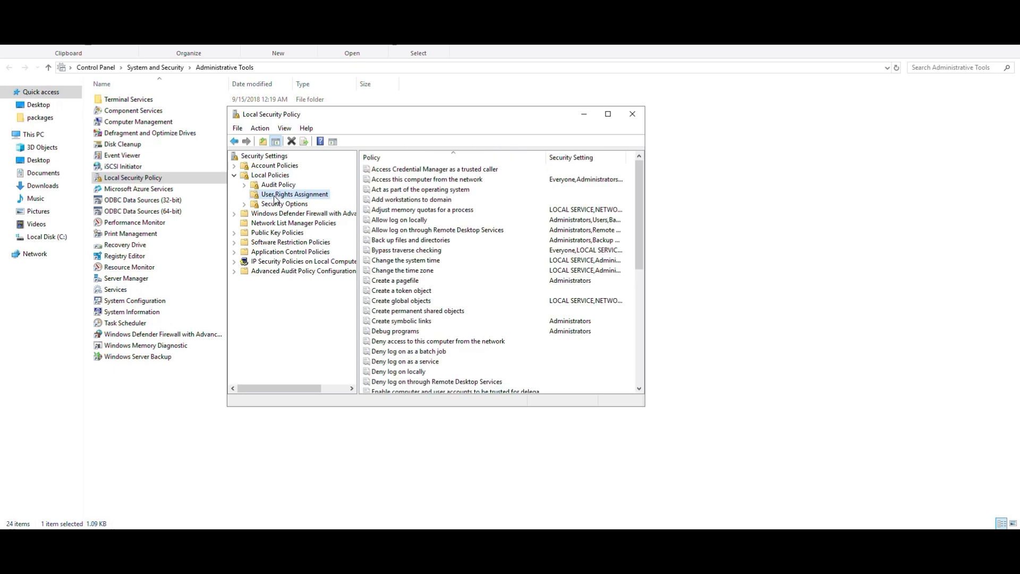
scroll(462, 282, down, 5)
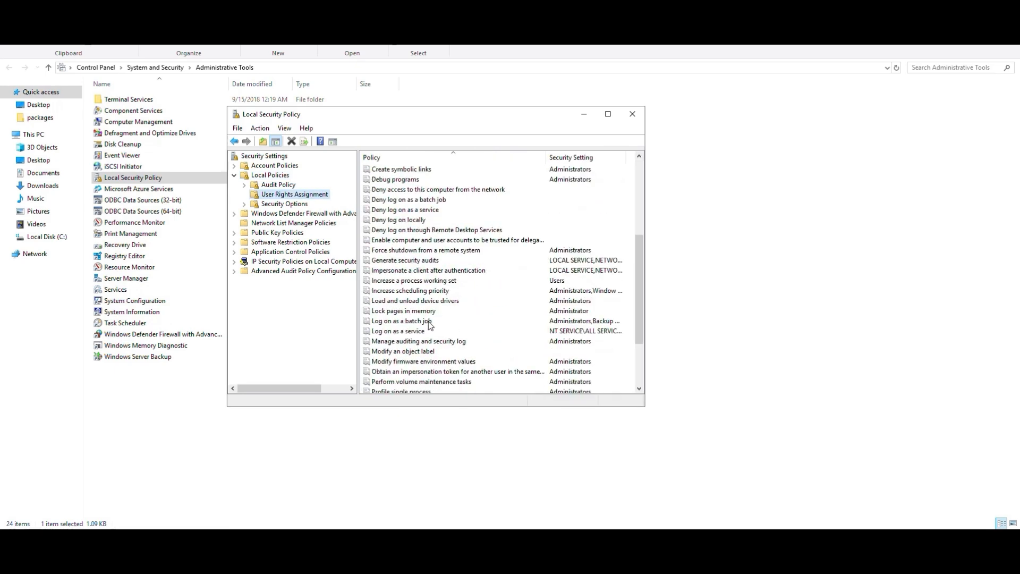
double_click(428, 322)
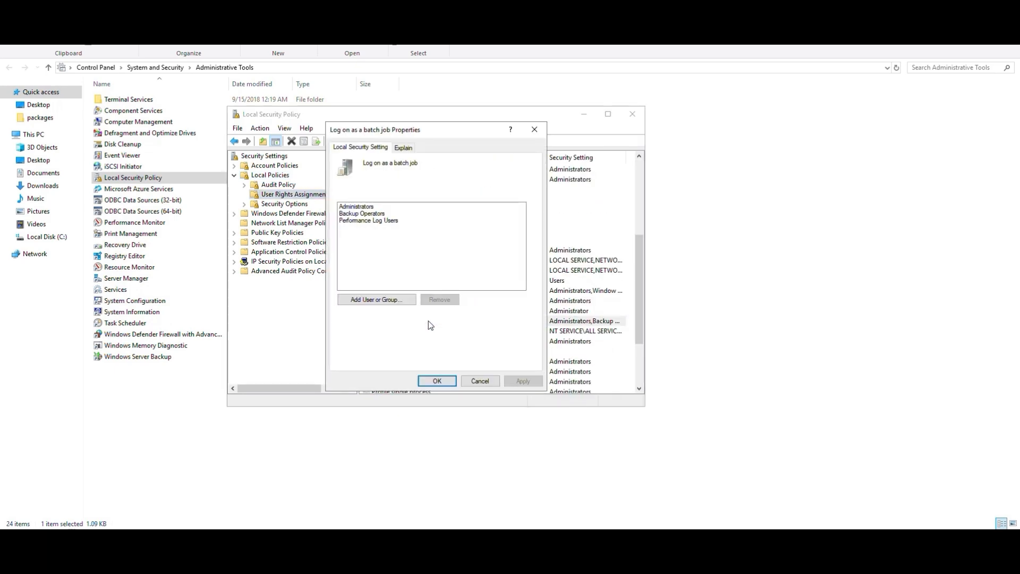
click(352, 207)
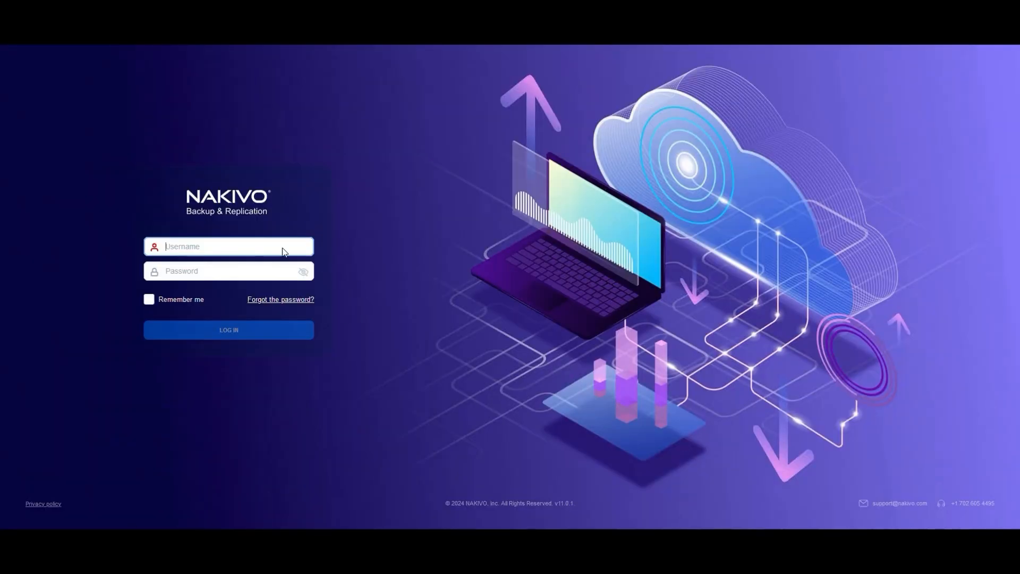
- Log in to NAKIVO Backup & Replication with the username admin and the account password
click(278, 245)
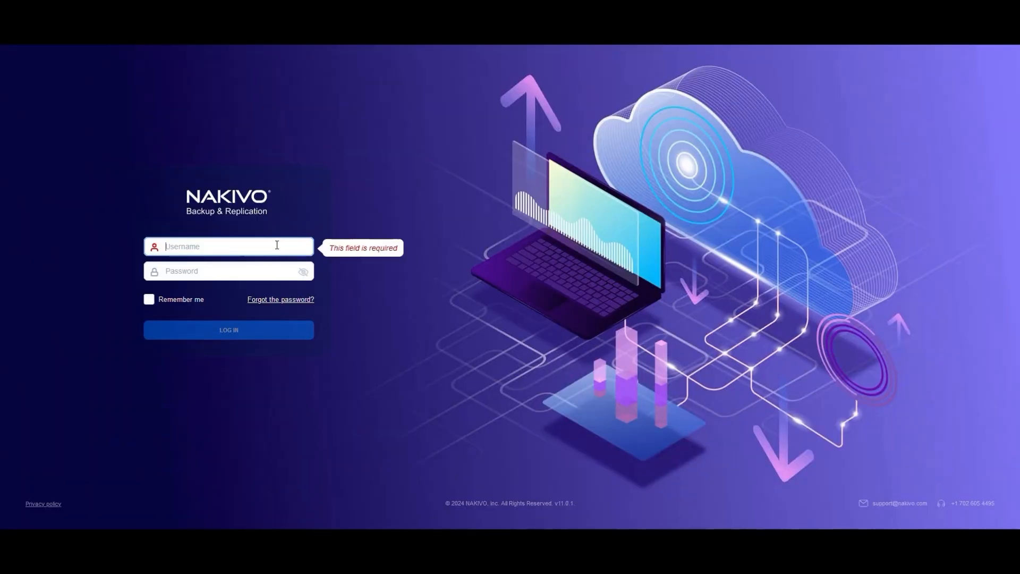
text(admin)
key(Tab)
text(••••••••••••)
key(Return)
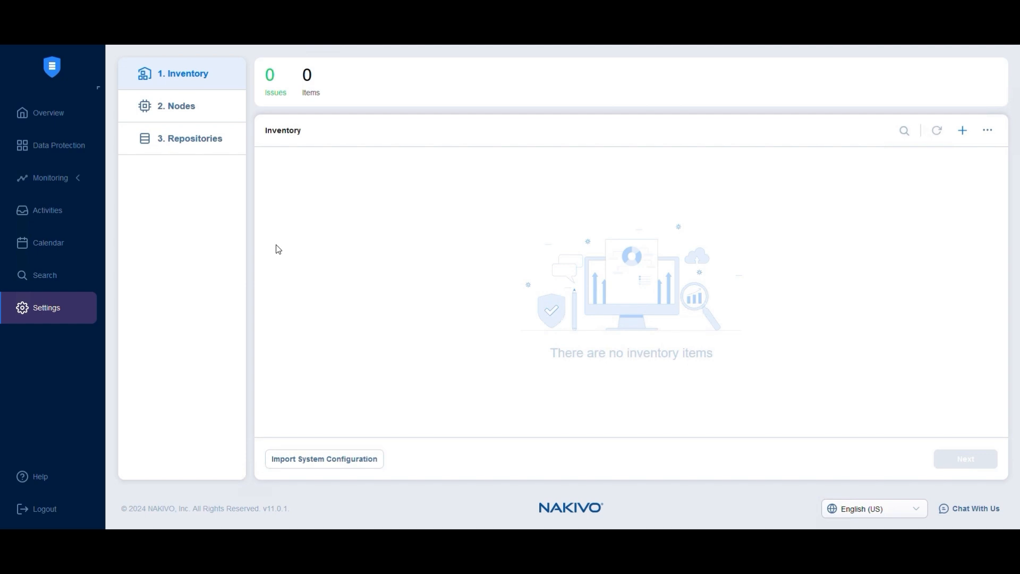
- Start a Physical inventory item with the display name Windows Server and the type Microsoft Windows
click(963, 130)
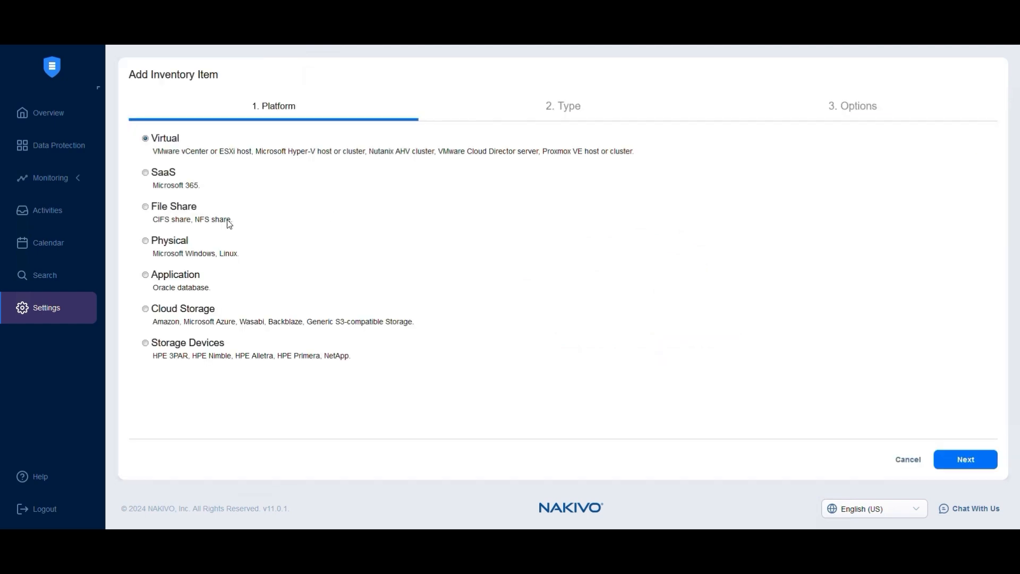
click(174, 246)
click(990, 465)
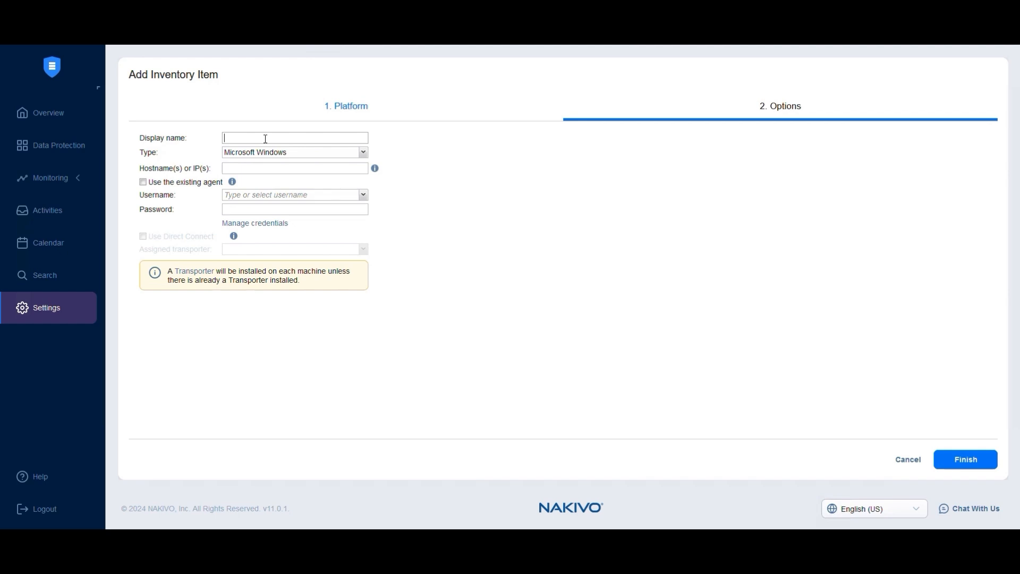
text(Windows Server)
key(Tab)
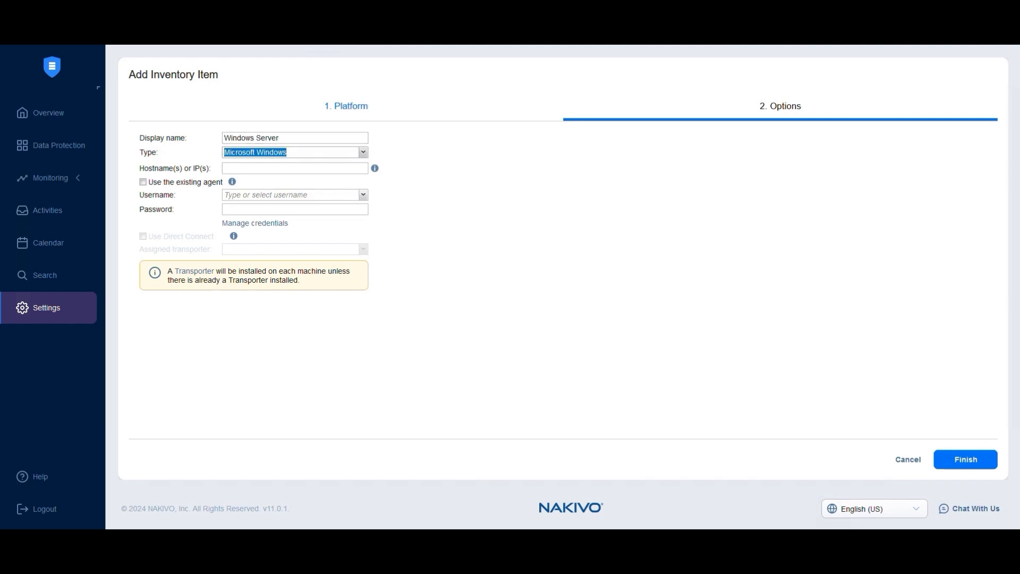
click(349, 154)
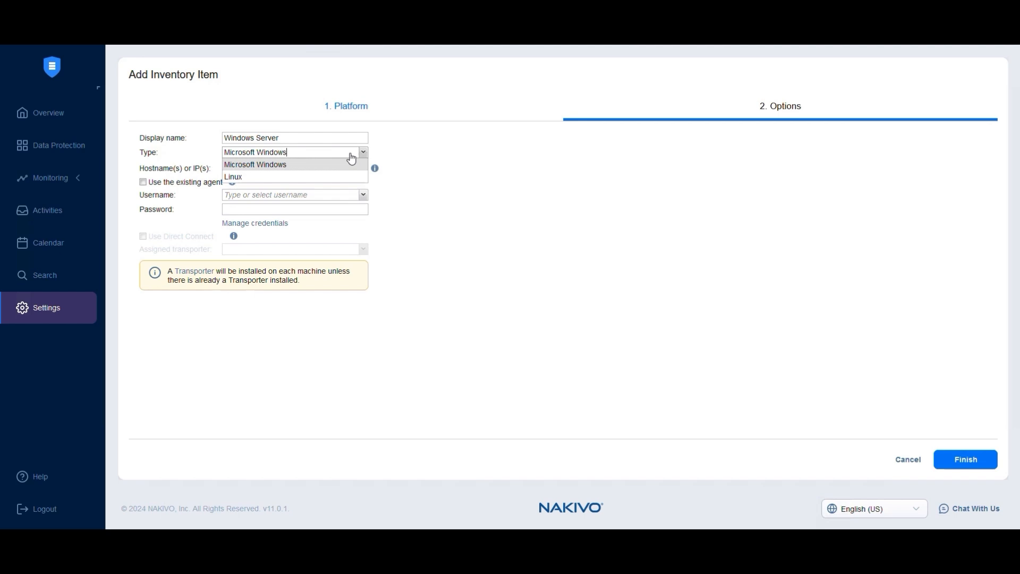
click(281, 169)
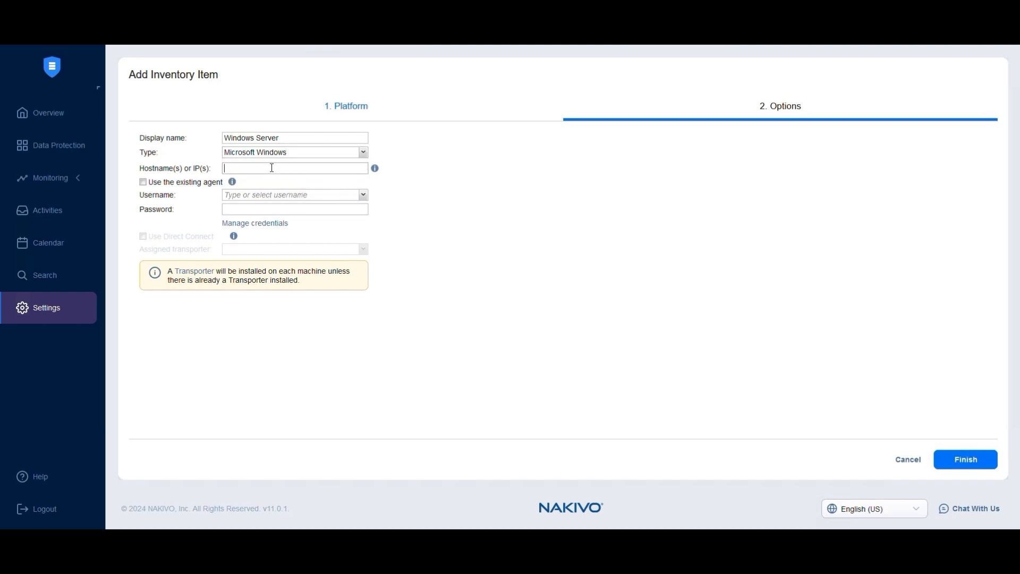
- Set the host IP to 10.170.193.83 and enter the username administrator with the account password
text(10.170.193.83)
click(232, 196)
text(administrator)
key(Tab)
text(••••••••••)
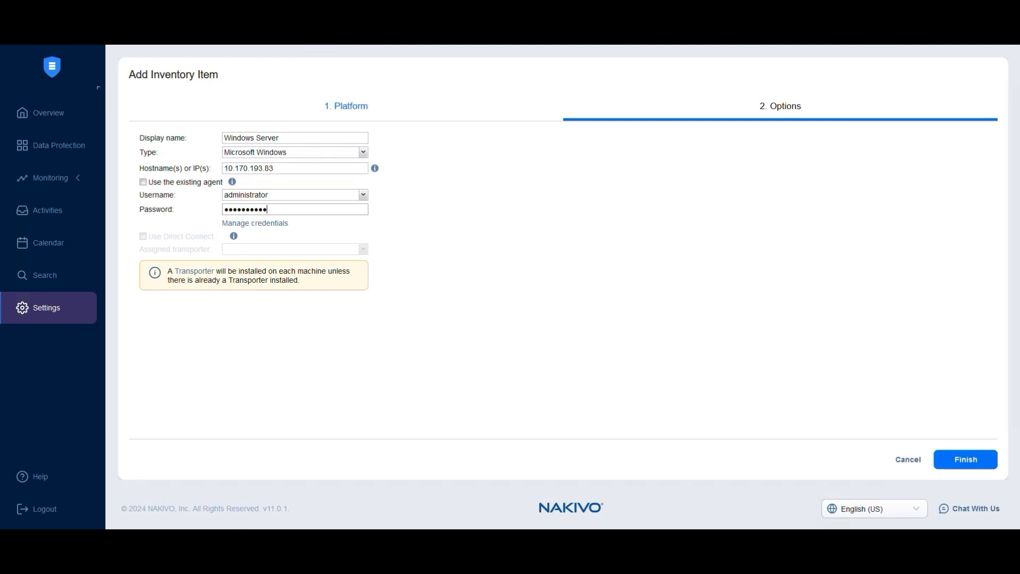
- Switch to the Command Prompt, list the environment variables with the set command, and return to the inventory form
key(alt+Tab)
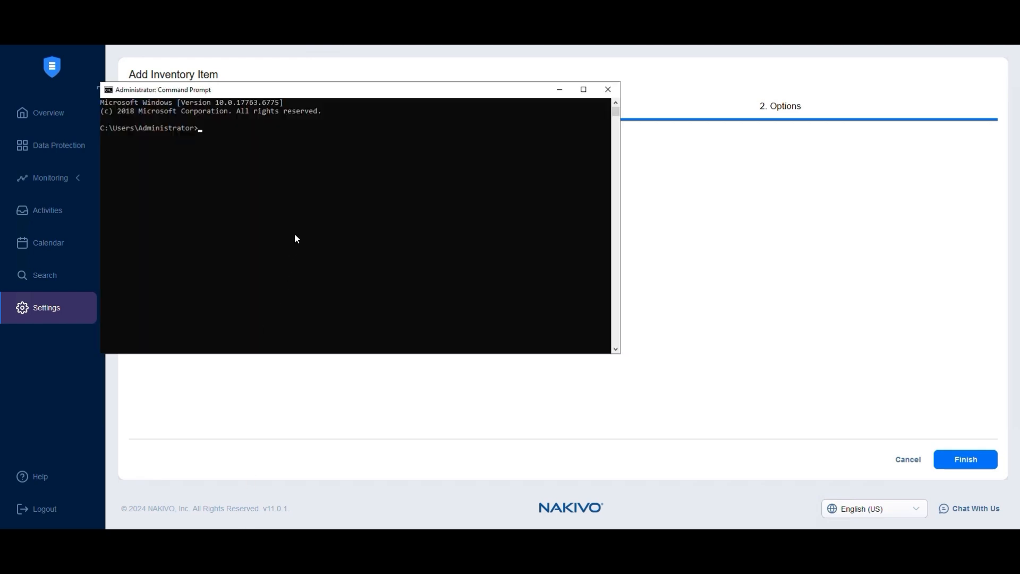
text(set)
key(Return)
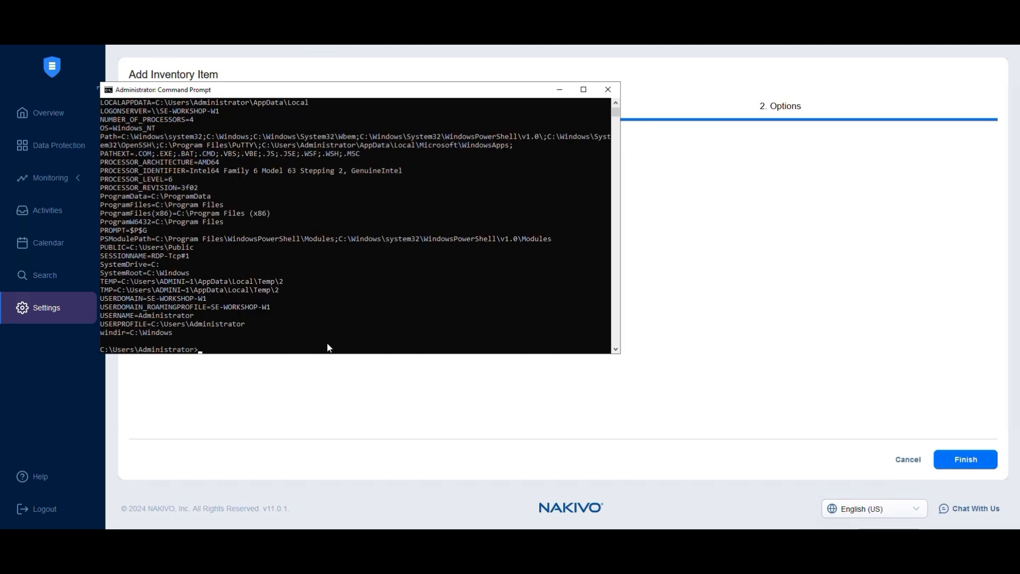
click(331, 393)
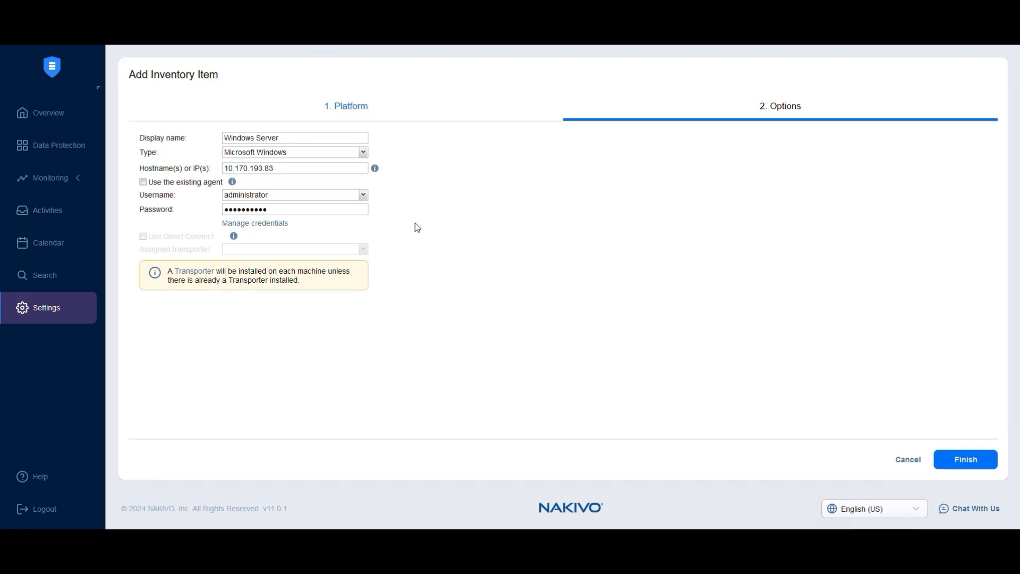
- Try adding hostname1 and the range 10.170.193.84-10.170.193.90 to the host list, and remove these extra entries
click(296, 170)
text(,ho)
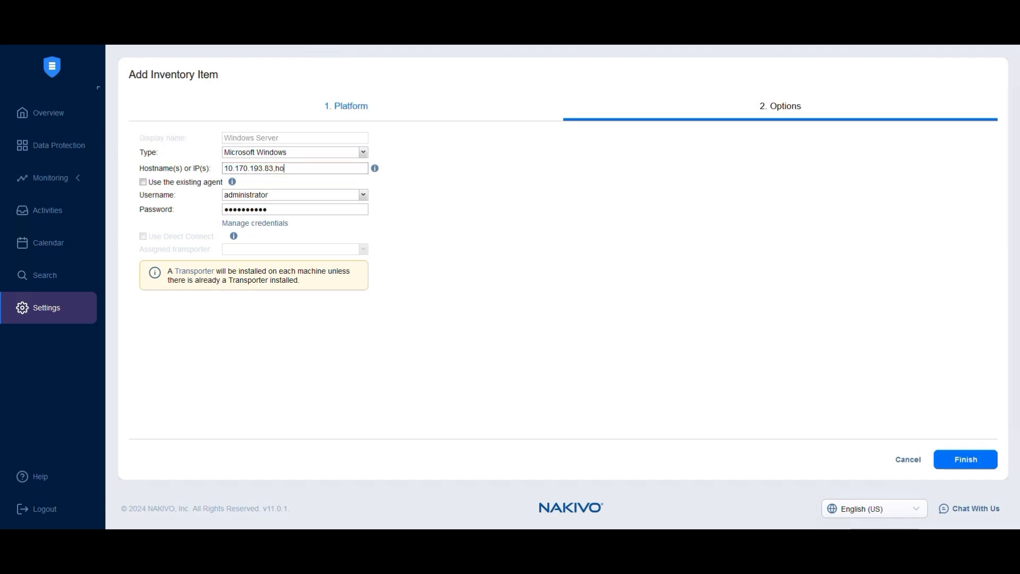
text(stname1,10.170.193.84-10)
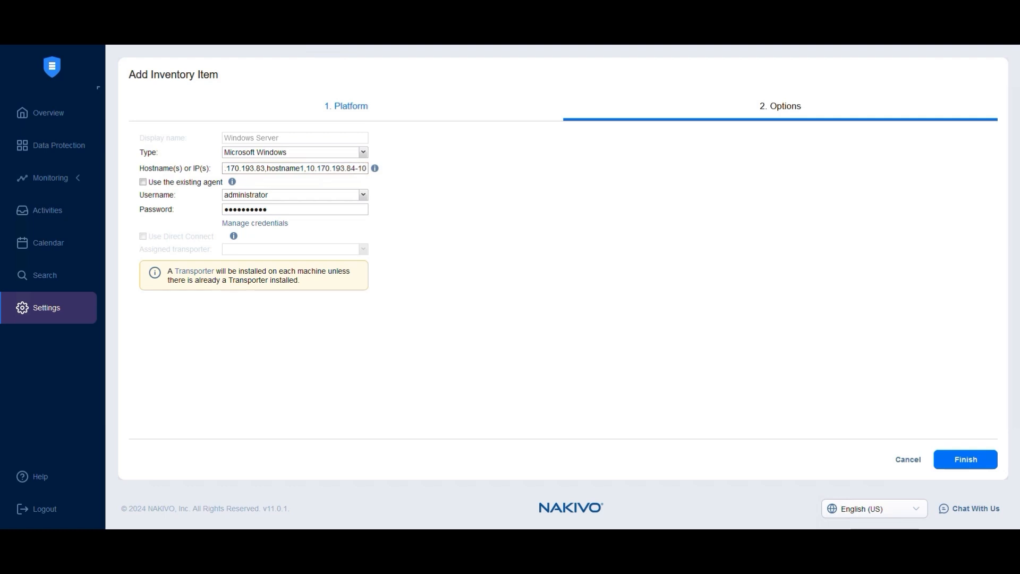
text(.170.193.88)
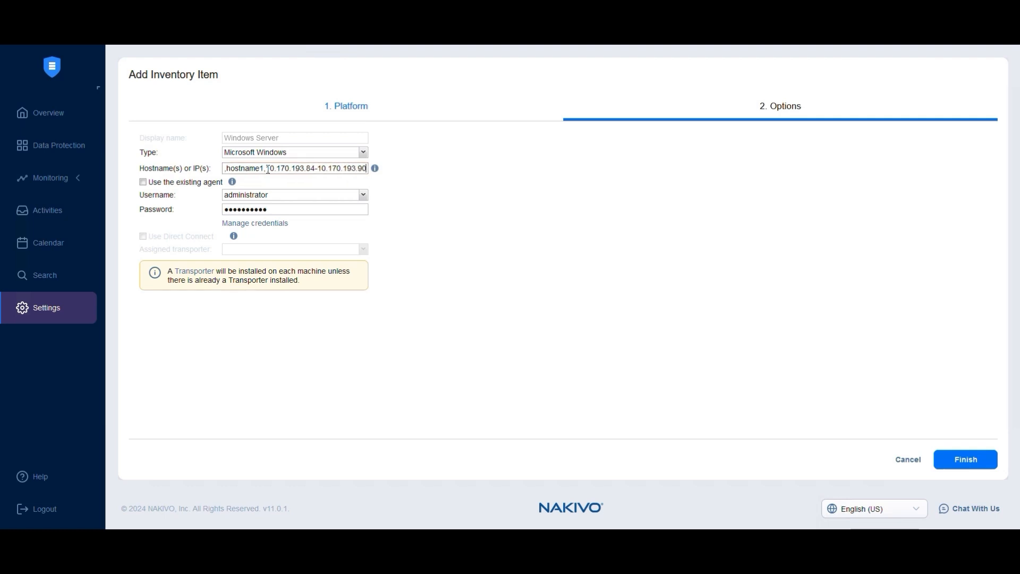
drag(267, 168, 406, 186)
key(BackSpace)
key(BackSpace)
key(BackSpace)
key(BackSpace)
key(BackSpace)
key(BackSpace)
key(BackSpace)
key(BackSpace)
key(BackSpace)
key(BackSpace)
key(BackSpace)
key(BackSpace)
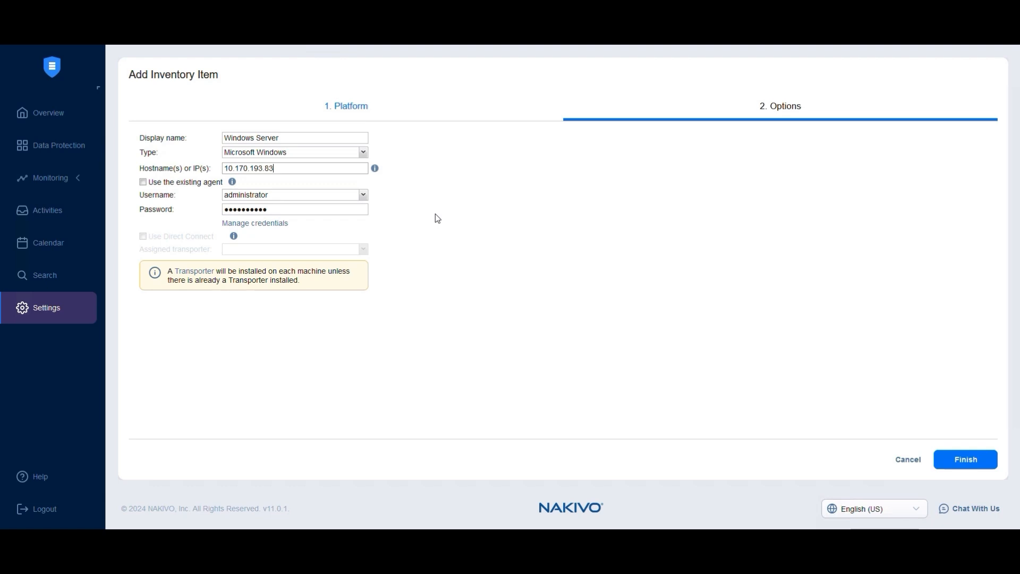
- Finish adding the Windows Server physical machine to the inventory
click(965, 459)
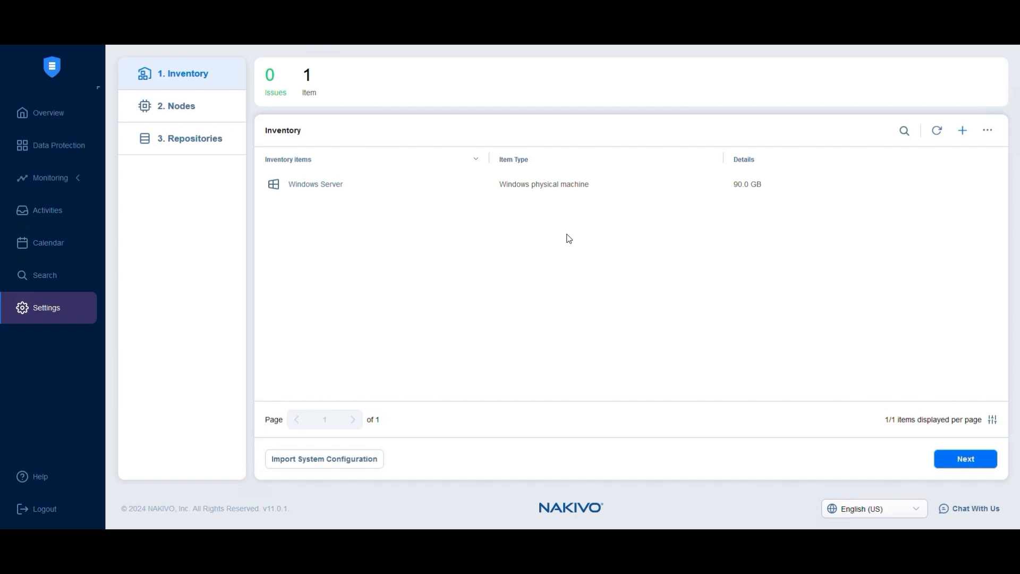
- Start adding a new inventory item on the Physical platform and give it the display name Ubuntu Server
click(963, 131)
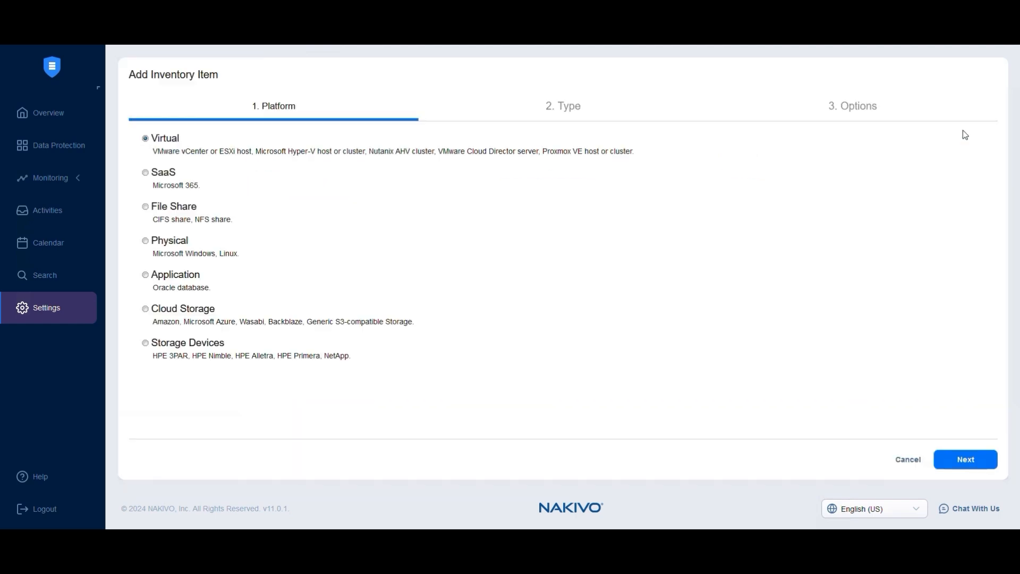
click(166, 241)
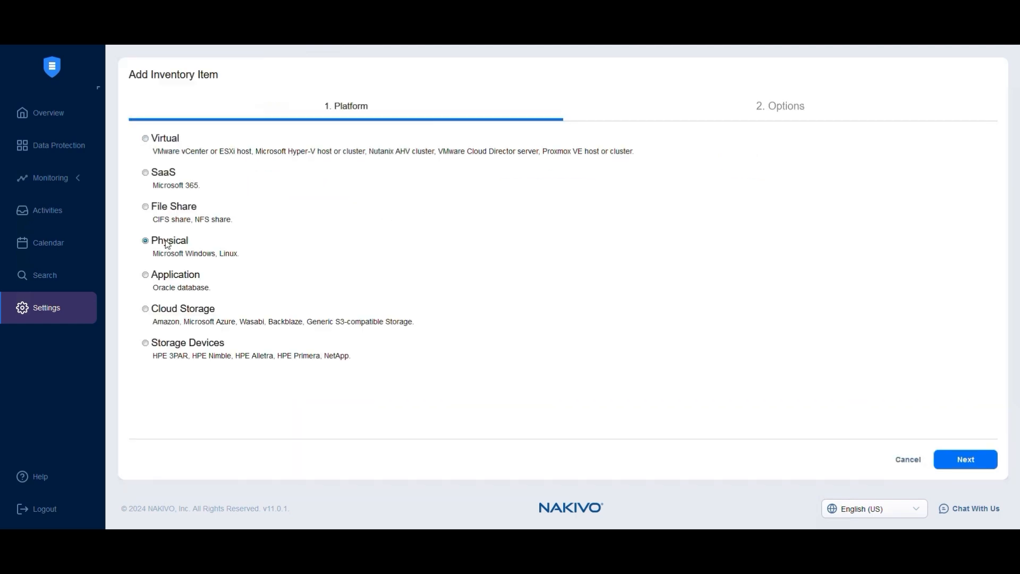
click(974, 465)
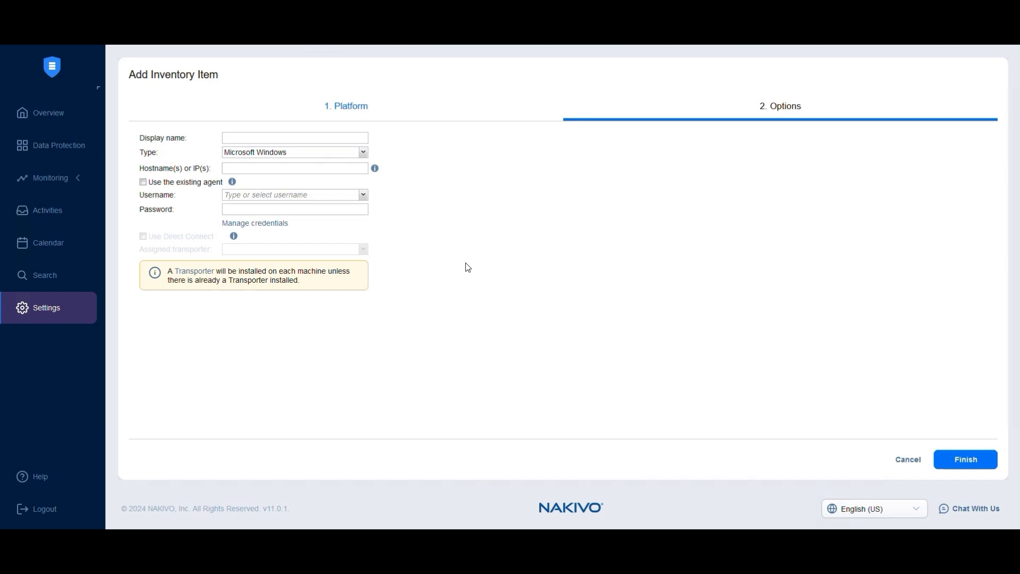
click(297, 139)
text(Ubuntu Server)
- Set the machine type to Linux and enter 10.170.193.239 as its host IP
click(230, 149)
click(266, 173)
click(267, 170)
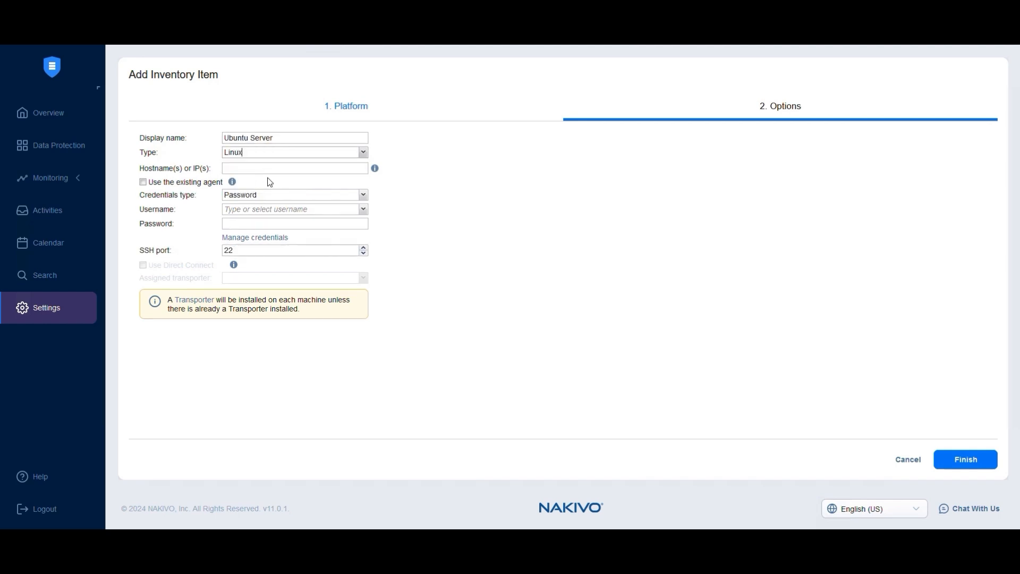
text(10.170.193.239)
- Use the Password credentials type with username nkvuser and the account password, and finish adding the Ubuntu Server machine
click(364, 196)
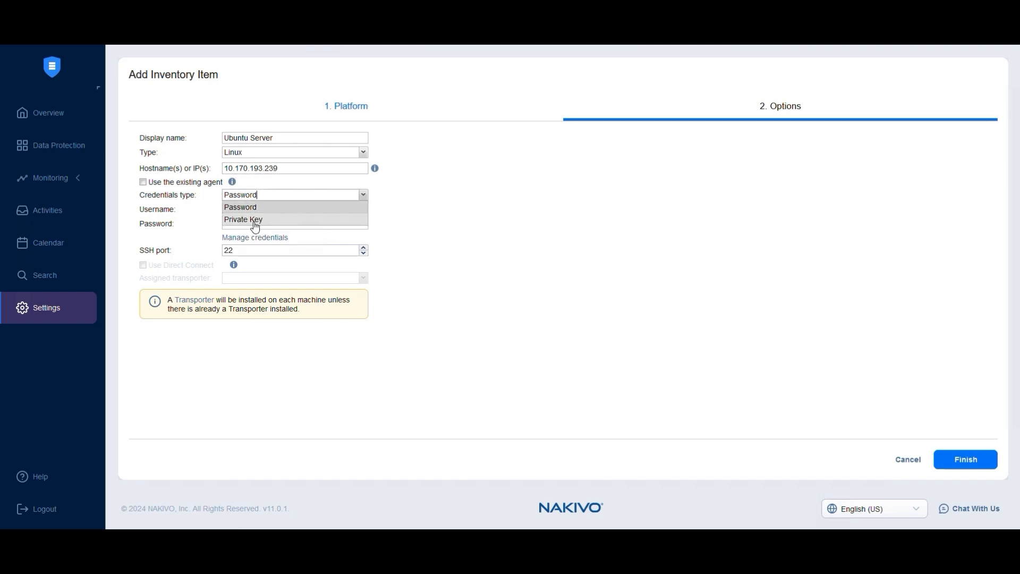
click(231, 208)
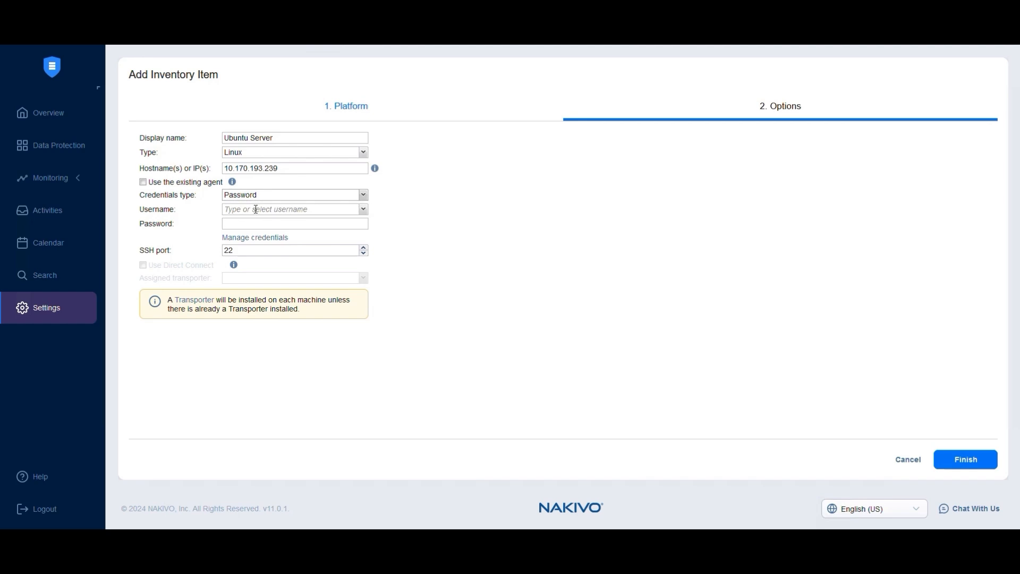
text(nkvuser)
key(Tab)
text(**********)
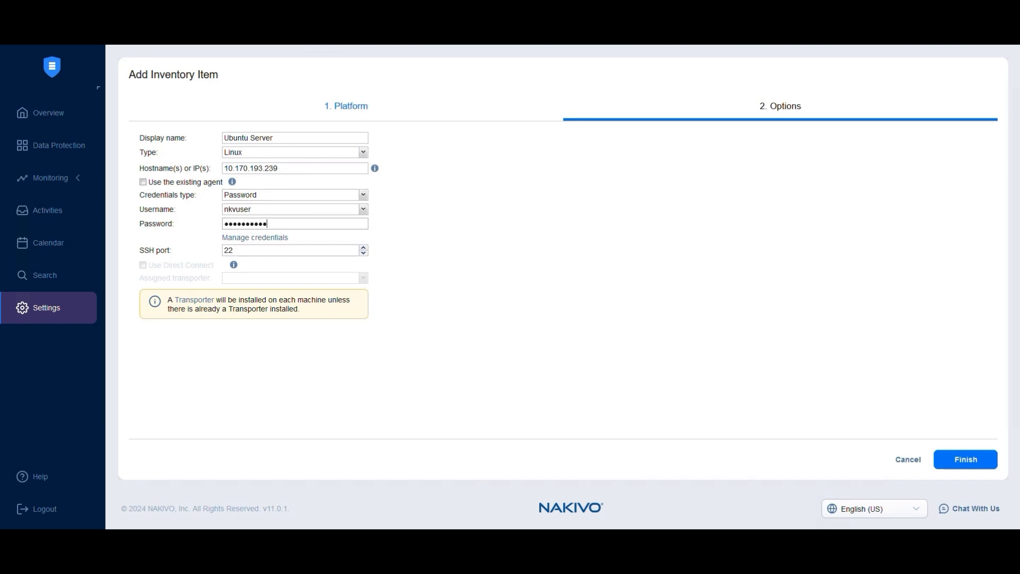
key(Tab)
click(425, 257)
click(976, 471)
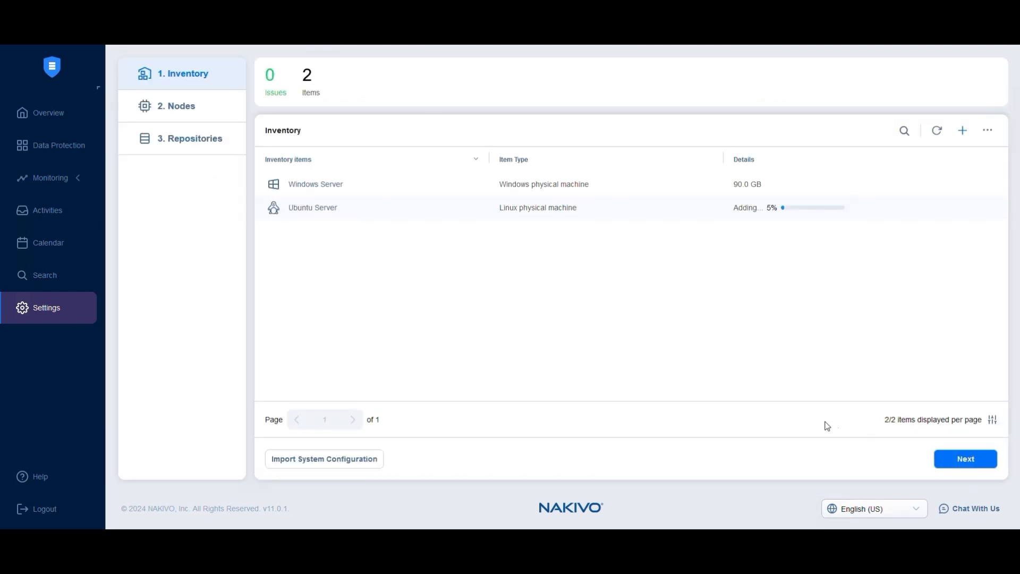